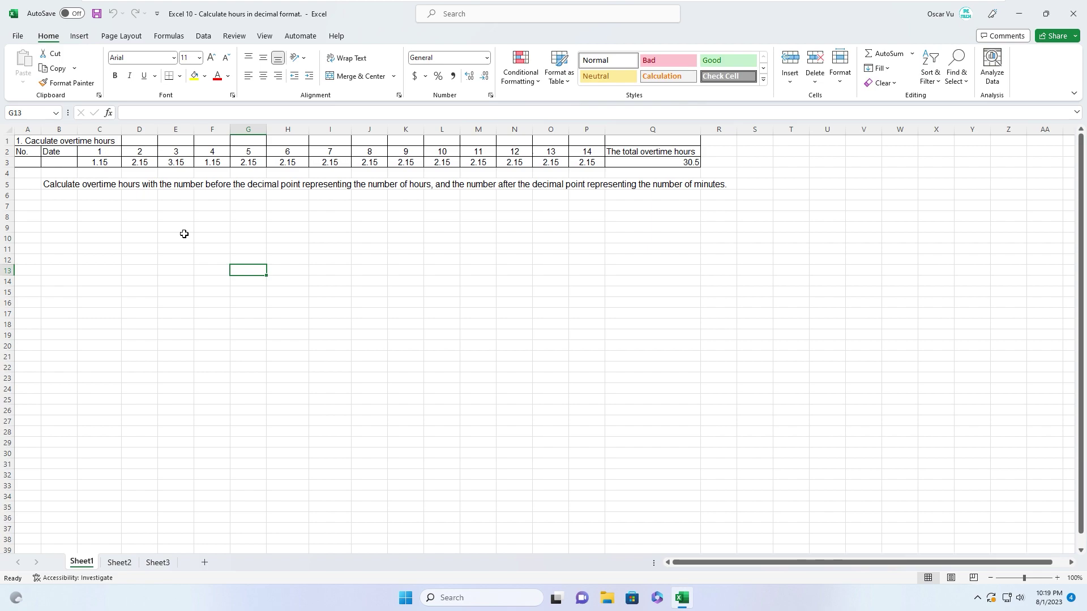
left_click(184, 228)
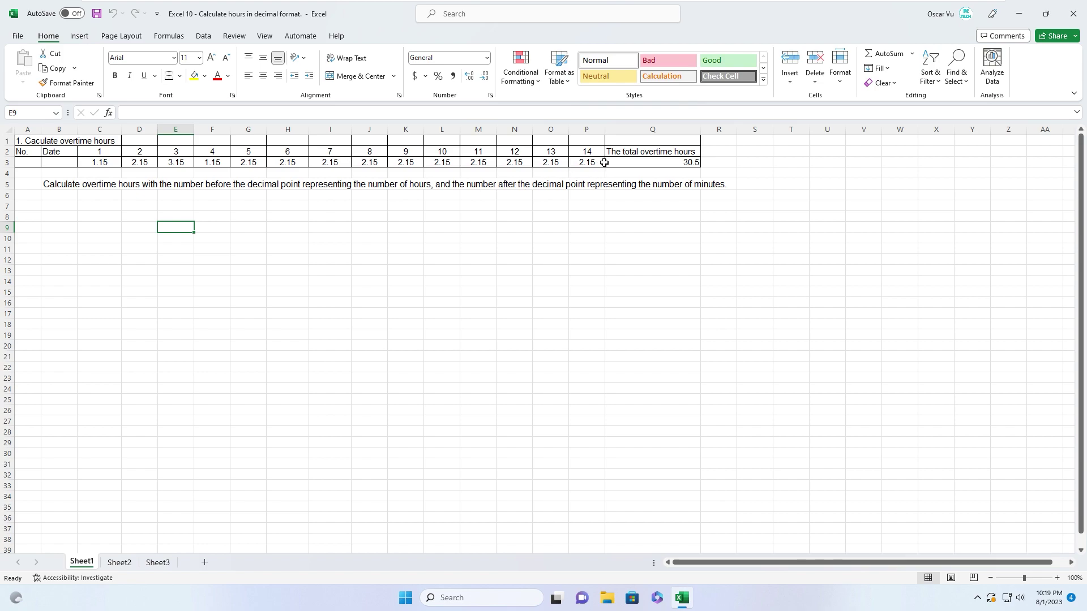
left_click(621, 152)
left_click_drag(101, 162, 140, 162)
left_click(176, 197)
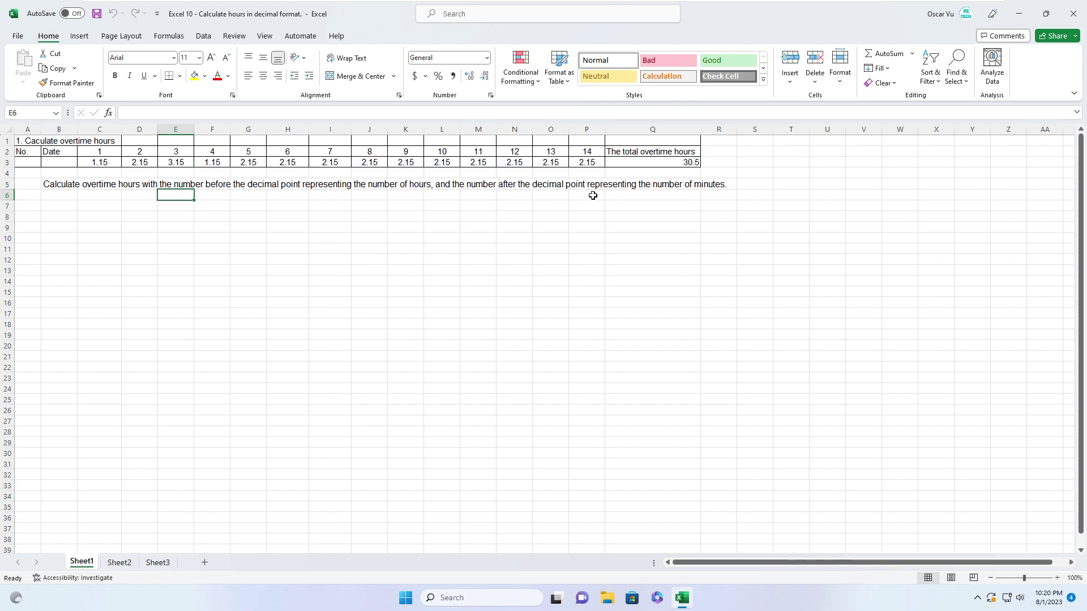
Add up the daily overtime values C3:P3 in cell R3 with a plain SUM formula.
left_click(724, 163)
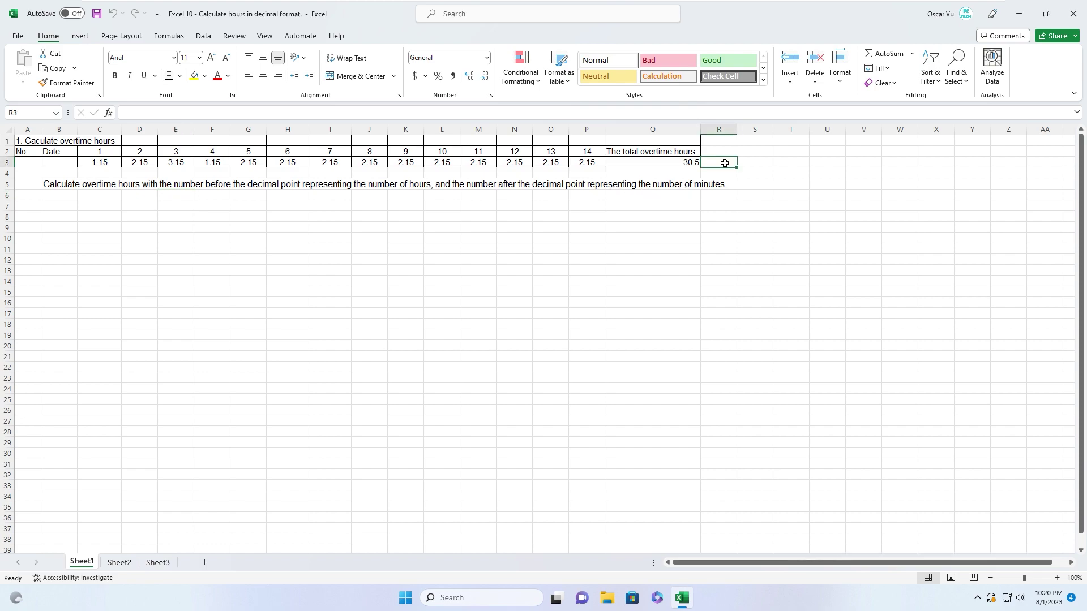
type("=su")
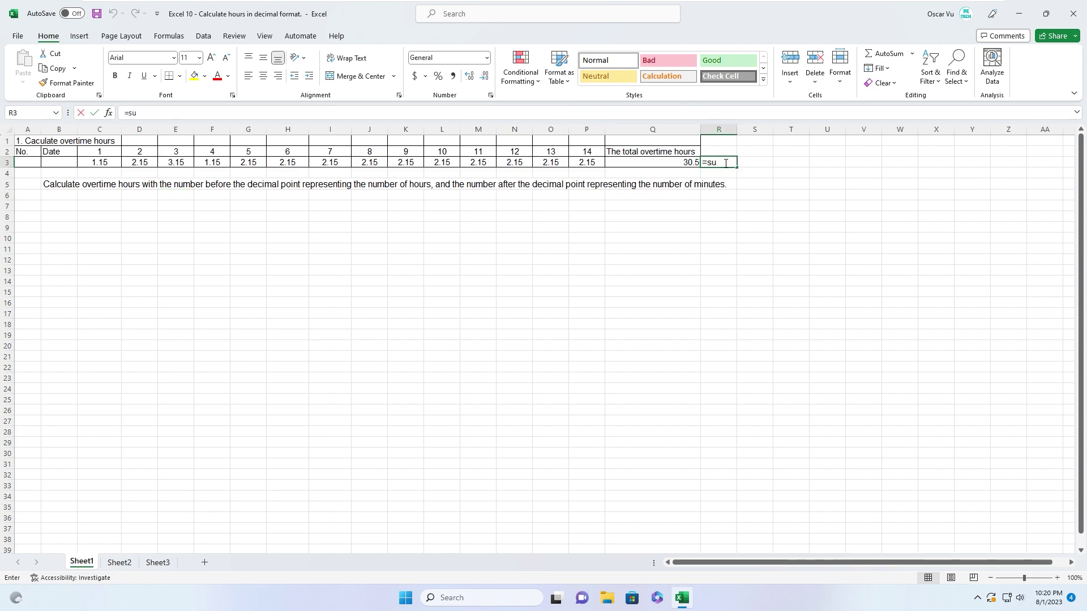
type("m(")
left_click_drag(586, 163, 104, 162)
key("Return")
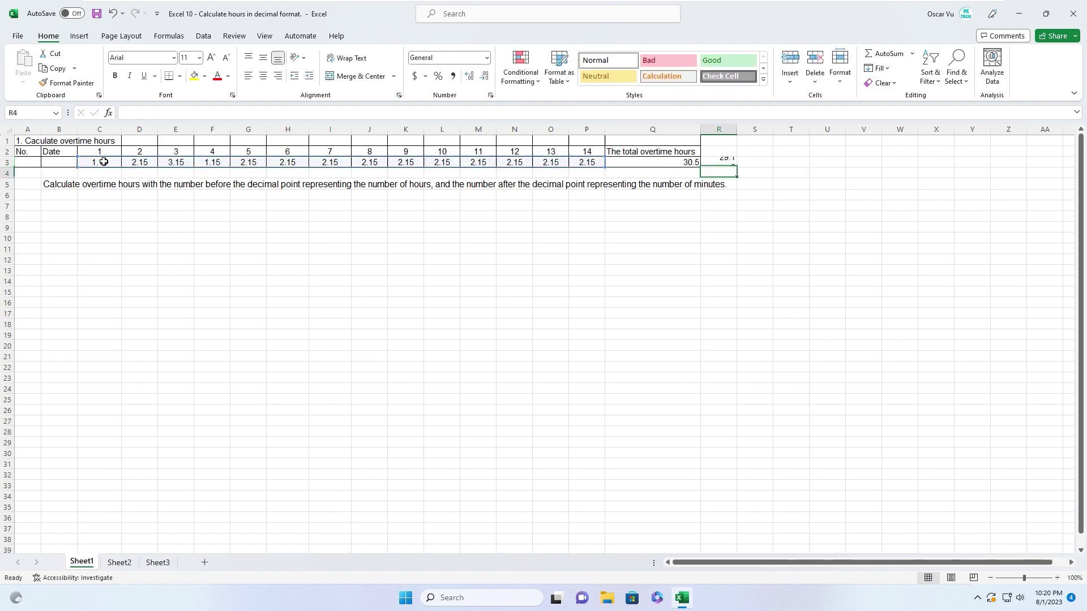
Clear the trial SUM from R3 and the existing total overtime result from Q3.
left_click(725, 164)
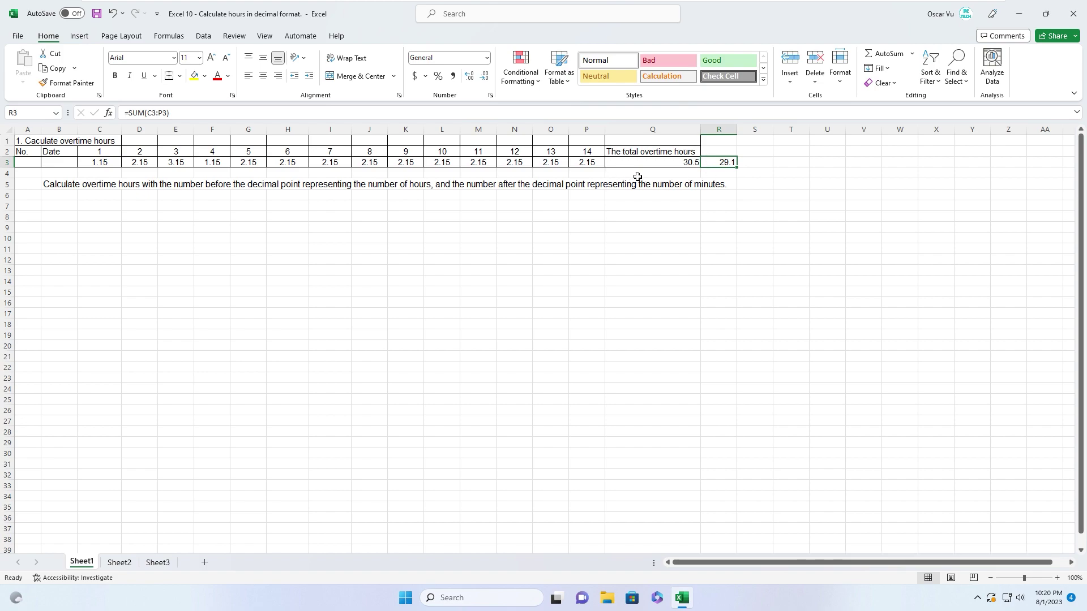
key("Delete")
left_click(600, 242)
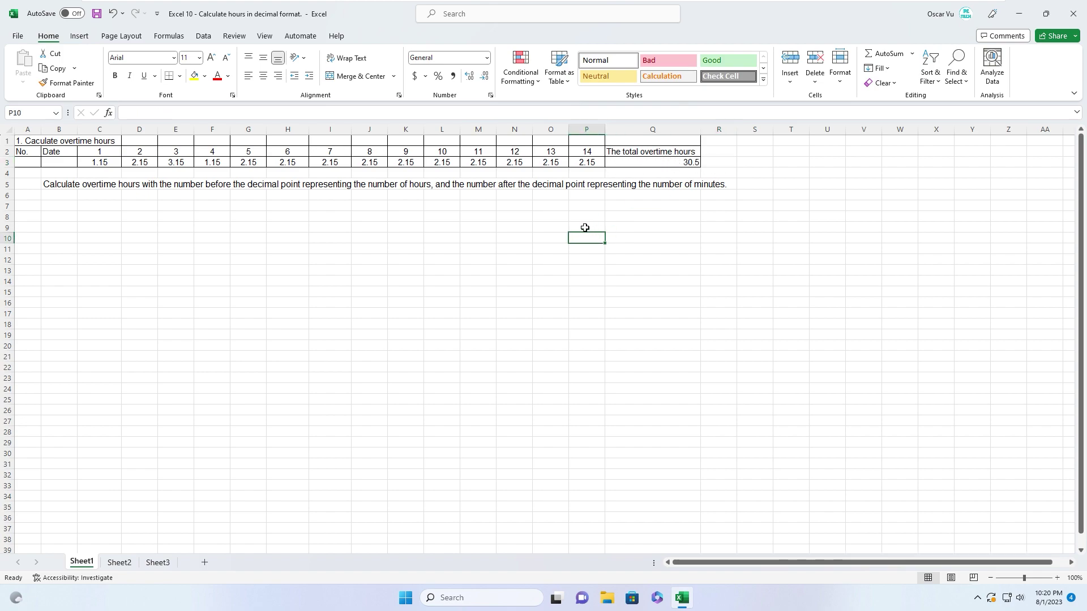
left_click(622, 216)
left_click(587, 215)
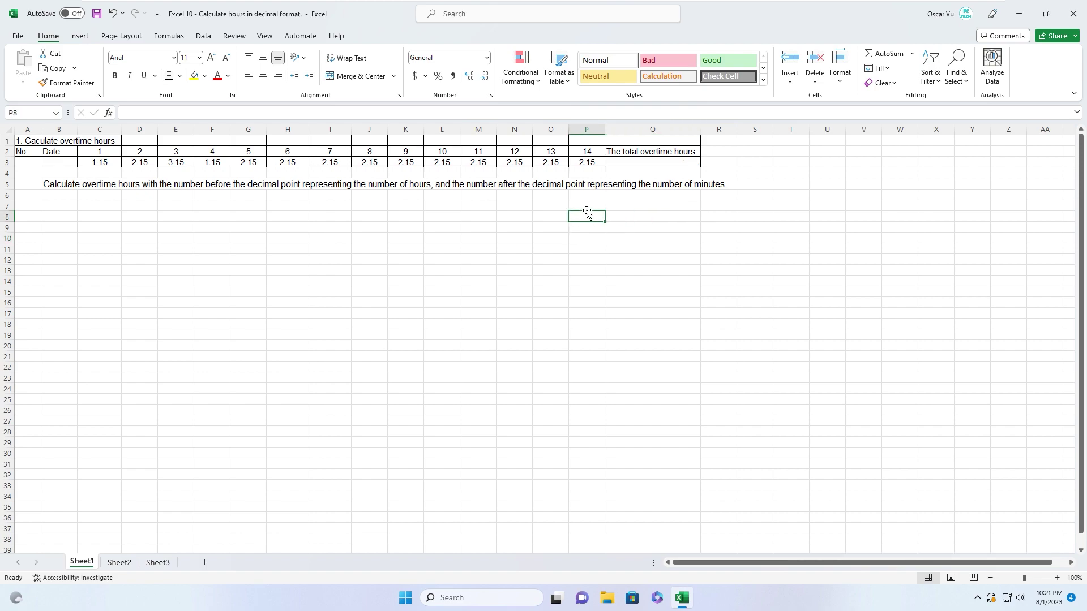
Begin the total overtime formula in Q3 by summing the whole hours with =SUMPRODUCT(INT(C3:P3)).
left_click(625, 163)
left_click(721, 164)
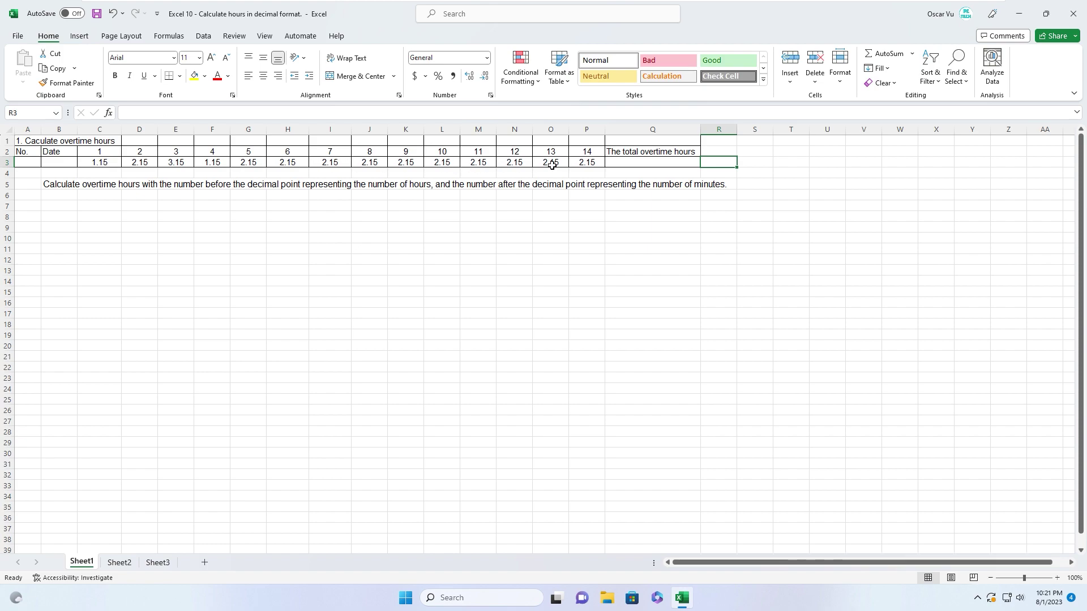
left_click(626, 164)
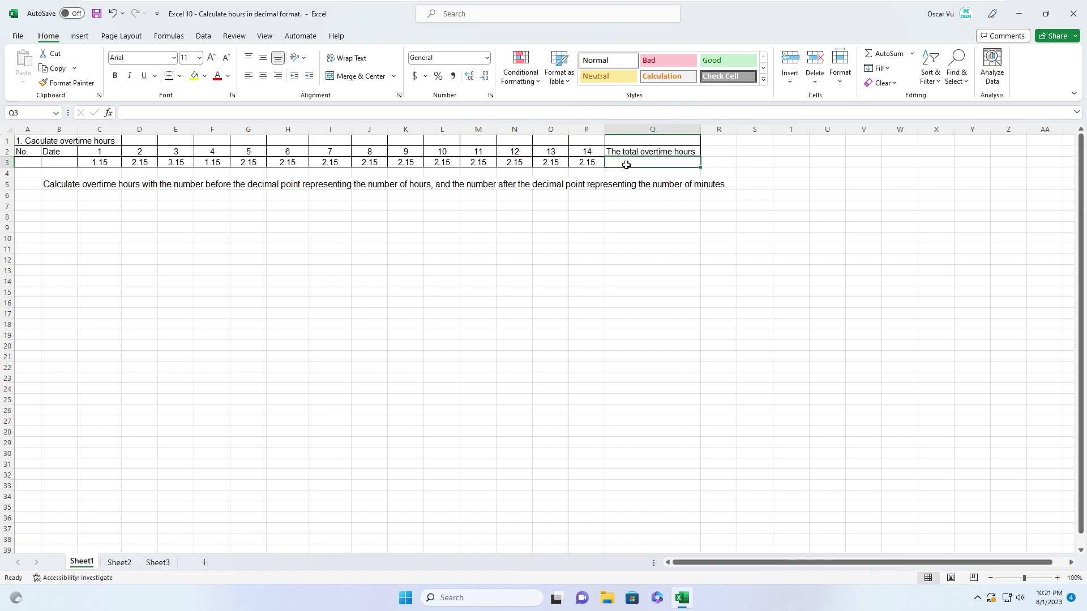
type("=s")
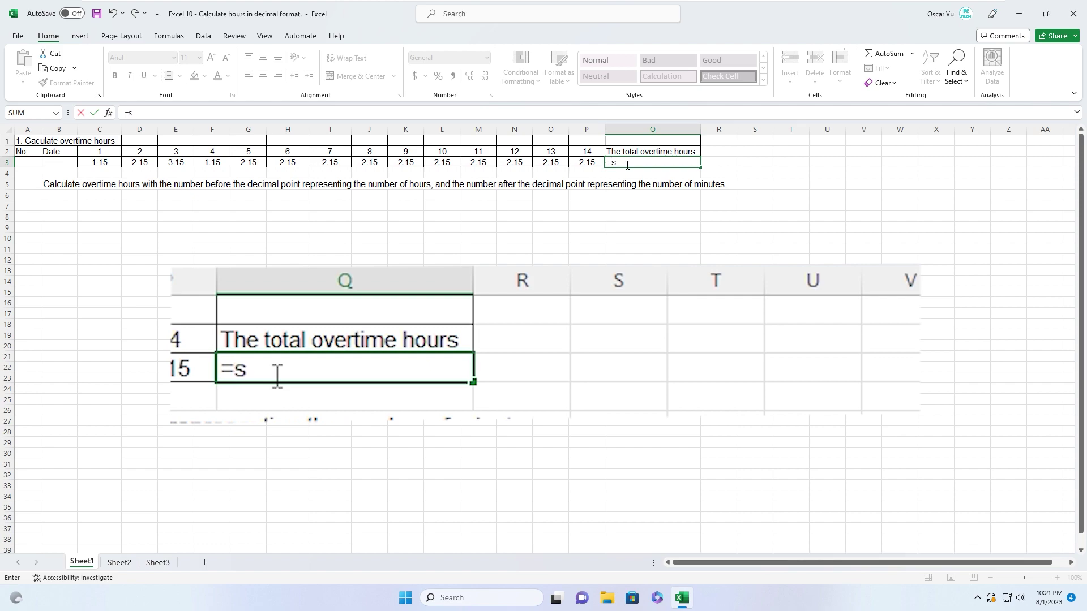
type("umprod")
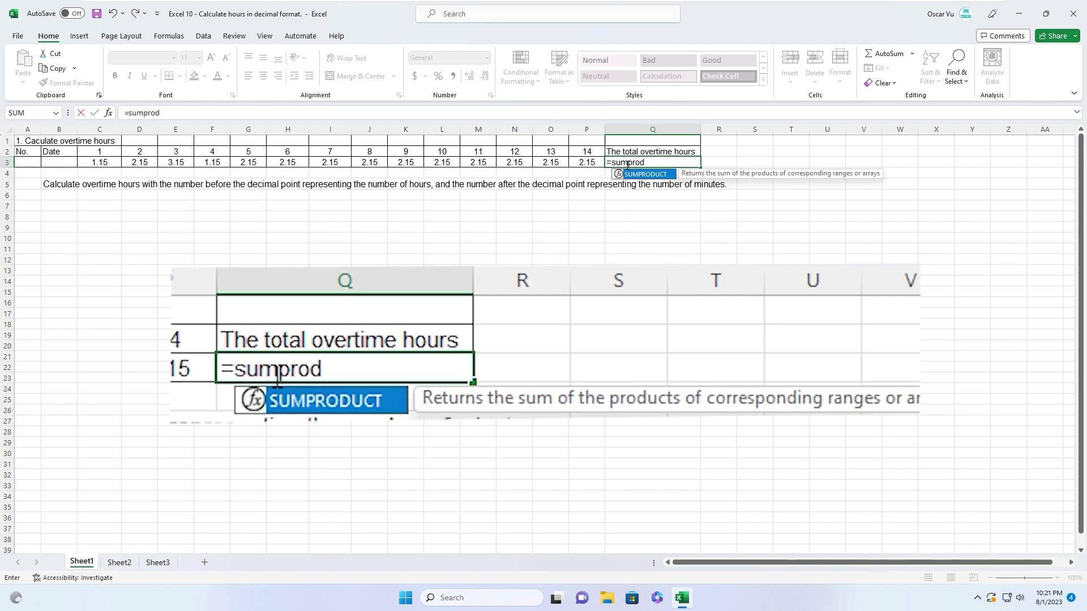
type("uct(")
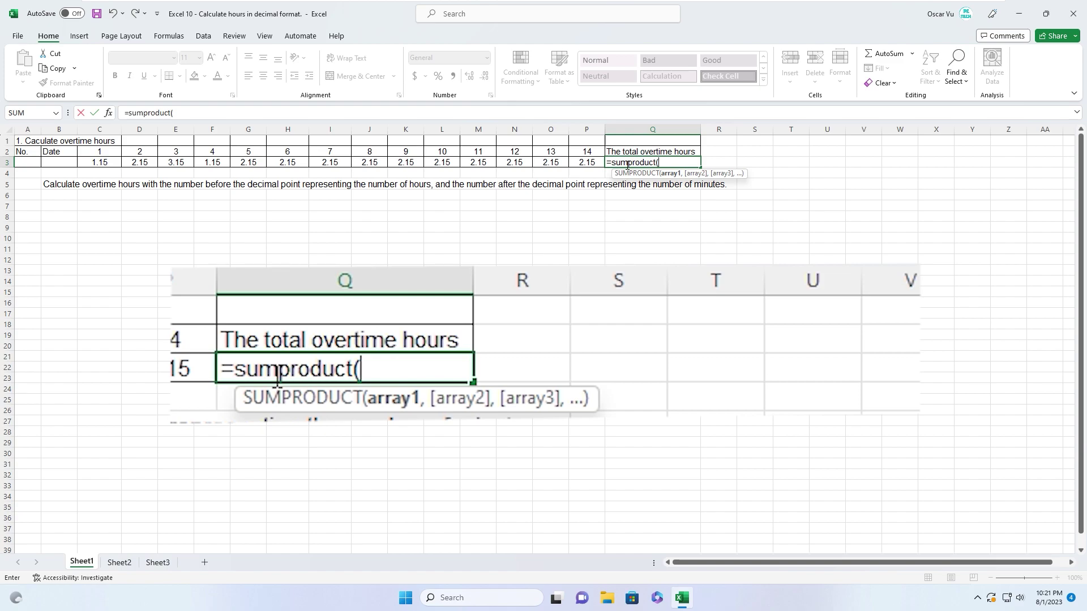
type("INT")
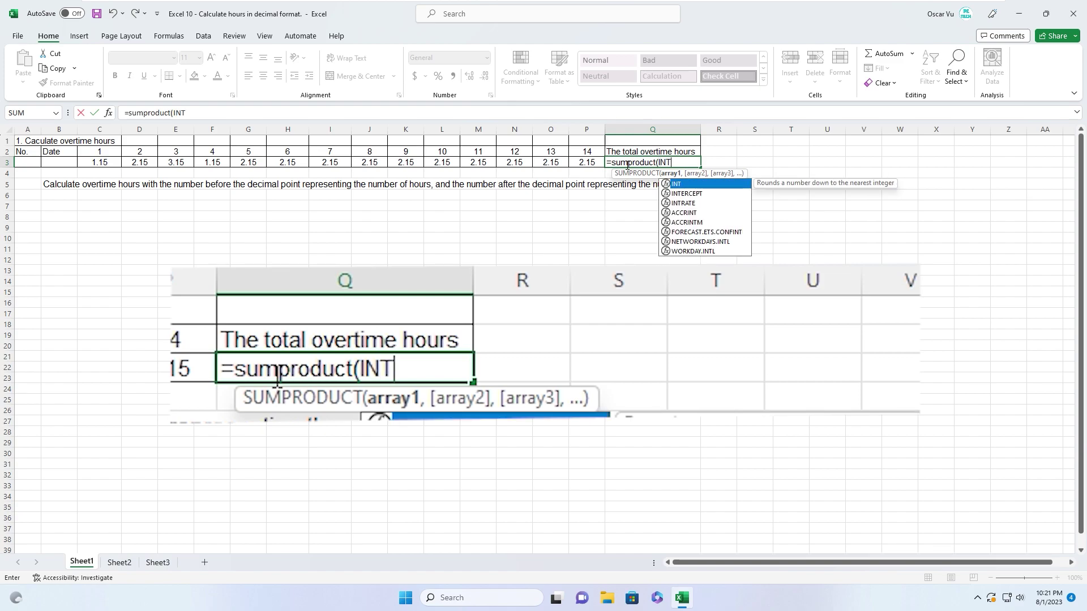
type("(")
left_click_drag(92, 162, 586, 163)
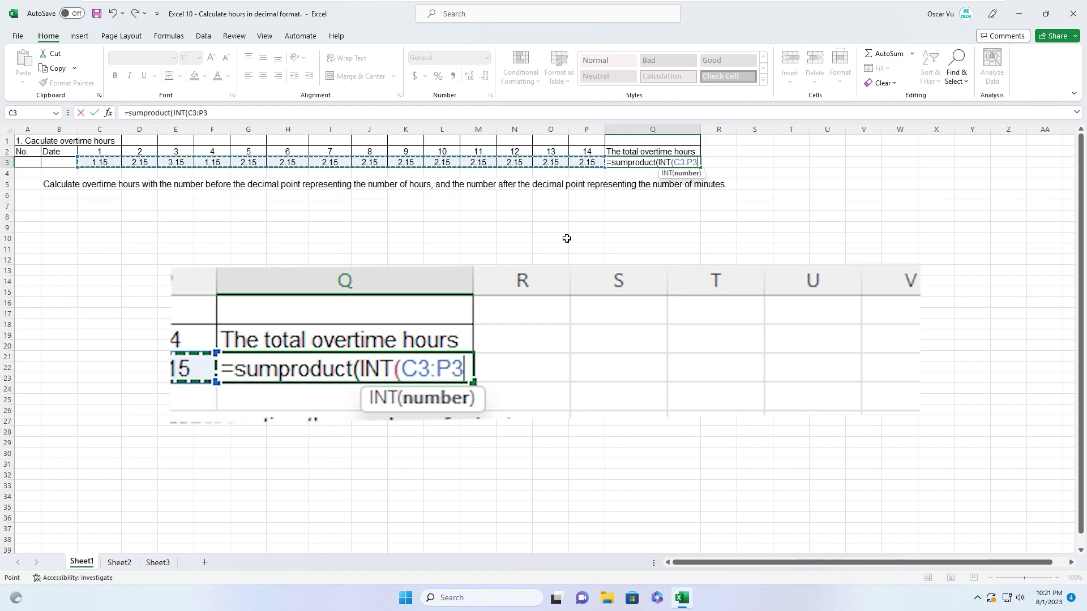
type(")")
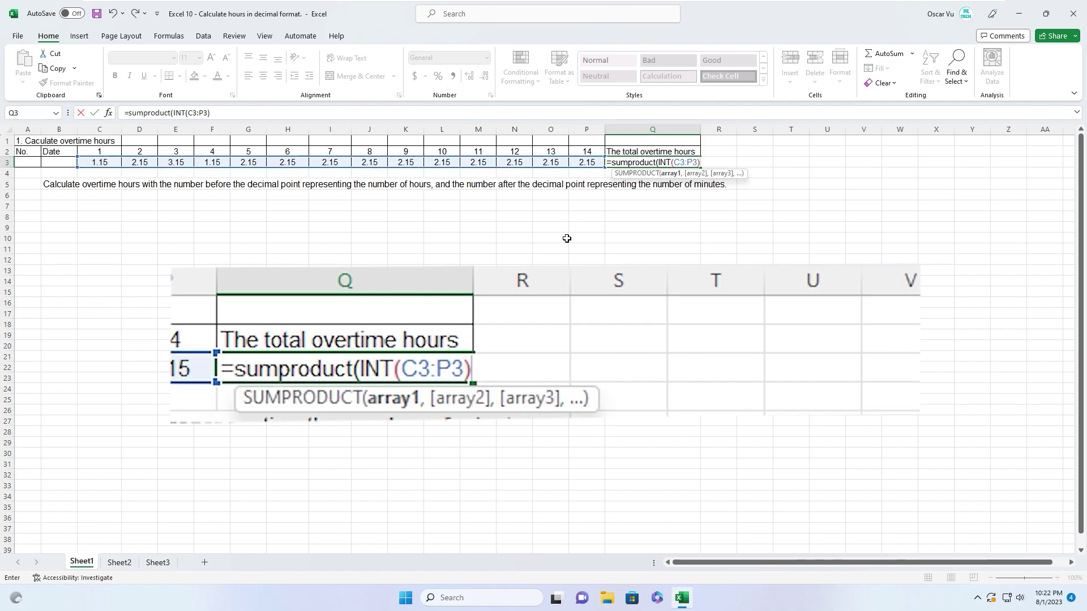
type(")")
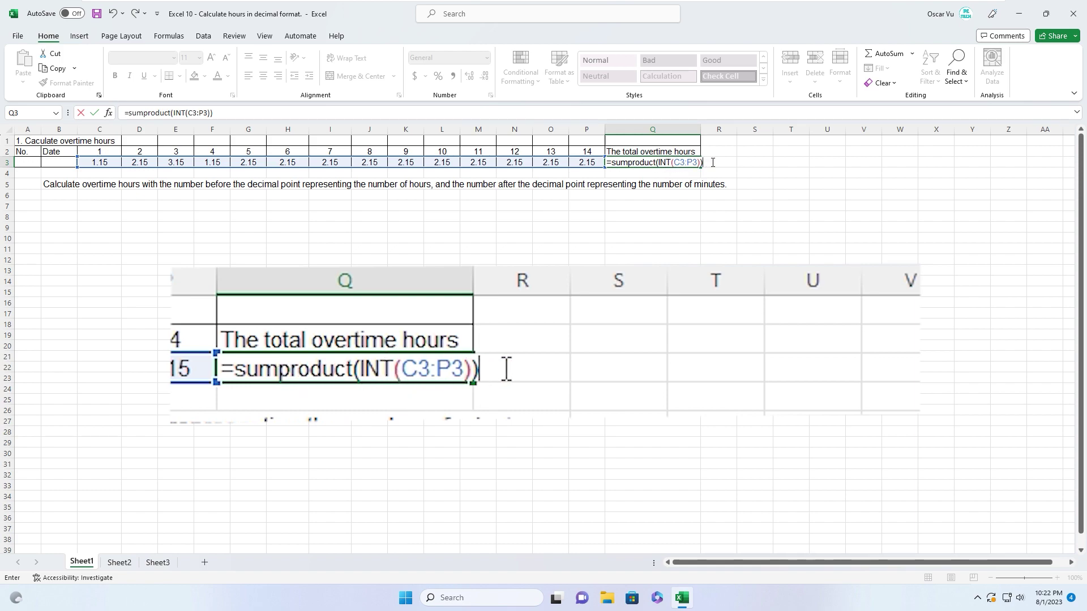
Complete the Q3 formula by adding the minutes converted to hours with +SUMPRODUCT(MOD(C3:P3,1)*100/60).
type("+sumprod")
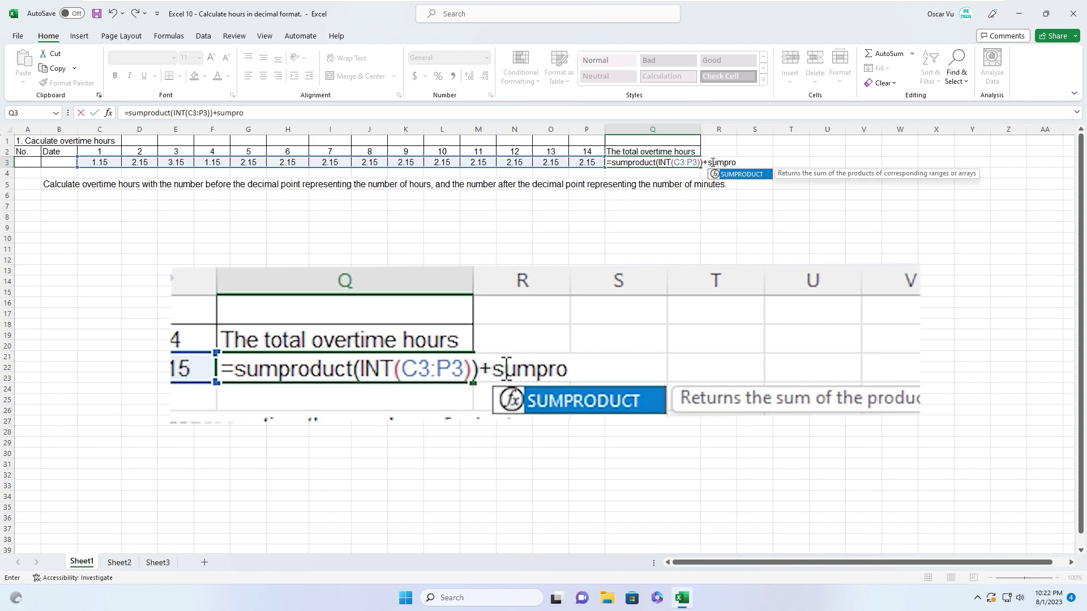
type("uct(")
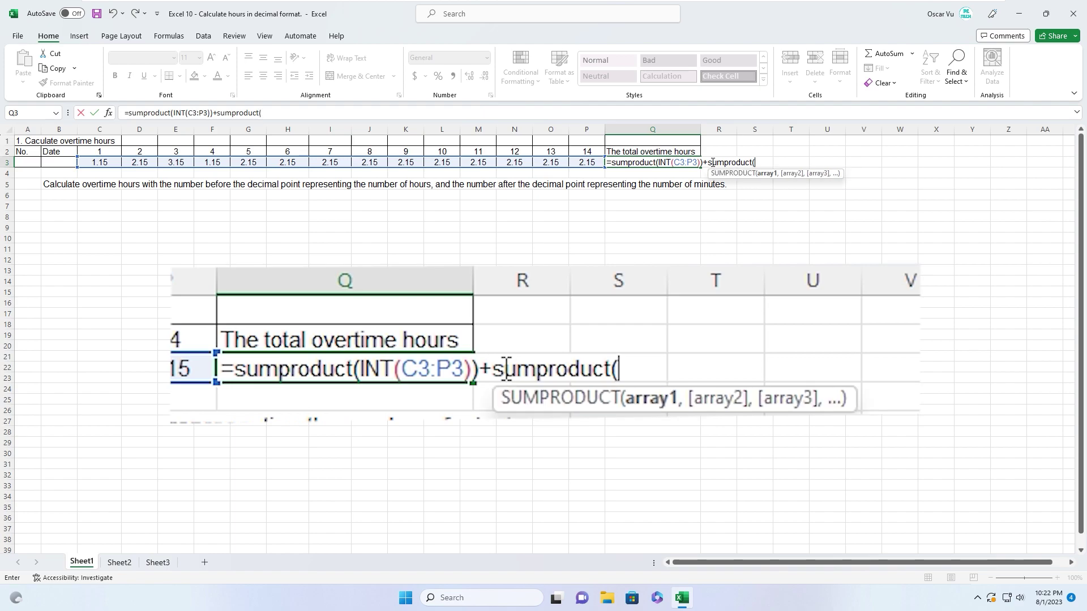
type("mod(")
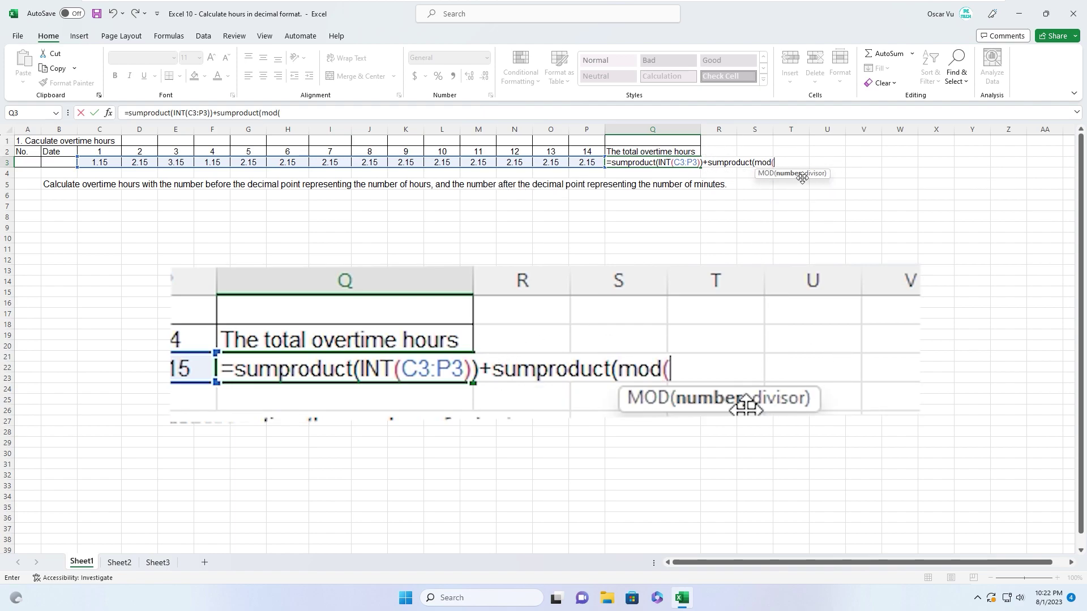
left_click_drag(100, 162, 587, 164)
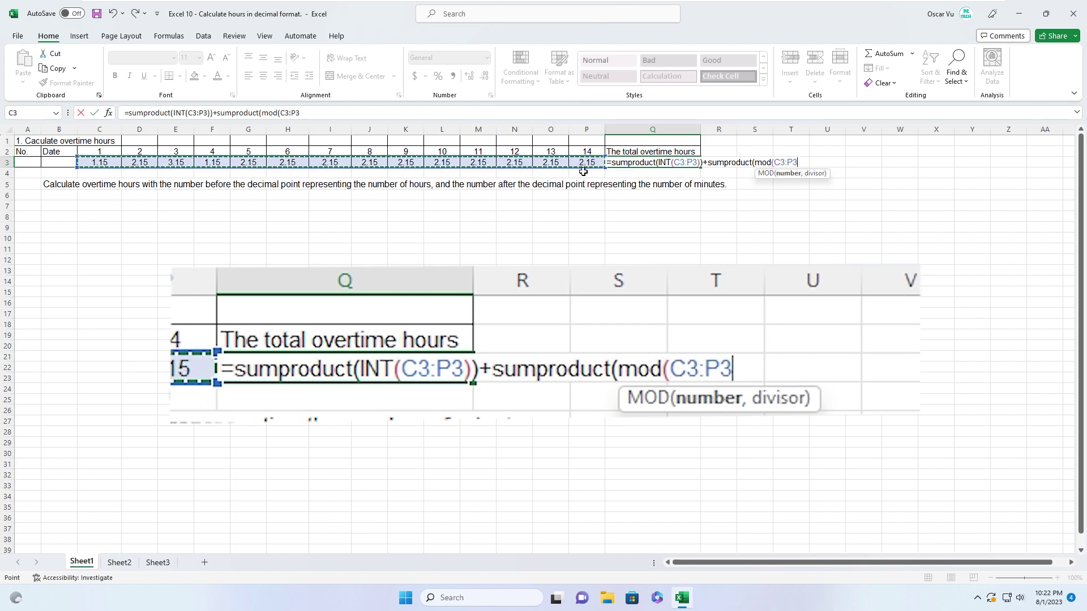
type(",")
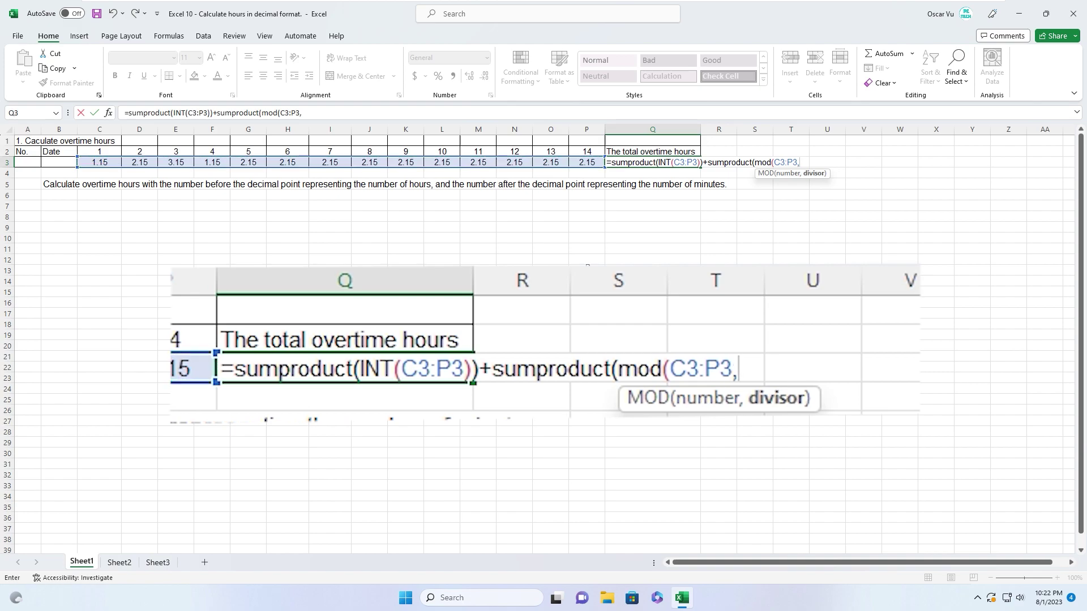
type("1)")
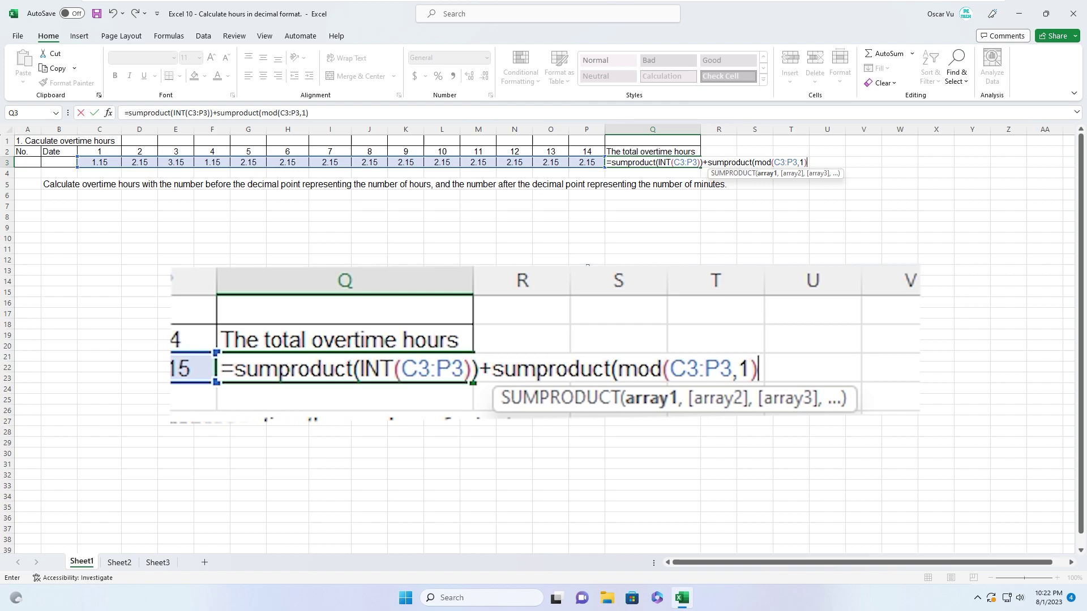
type("*100")
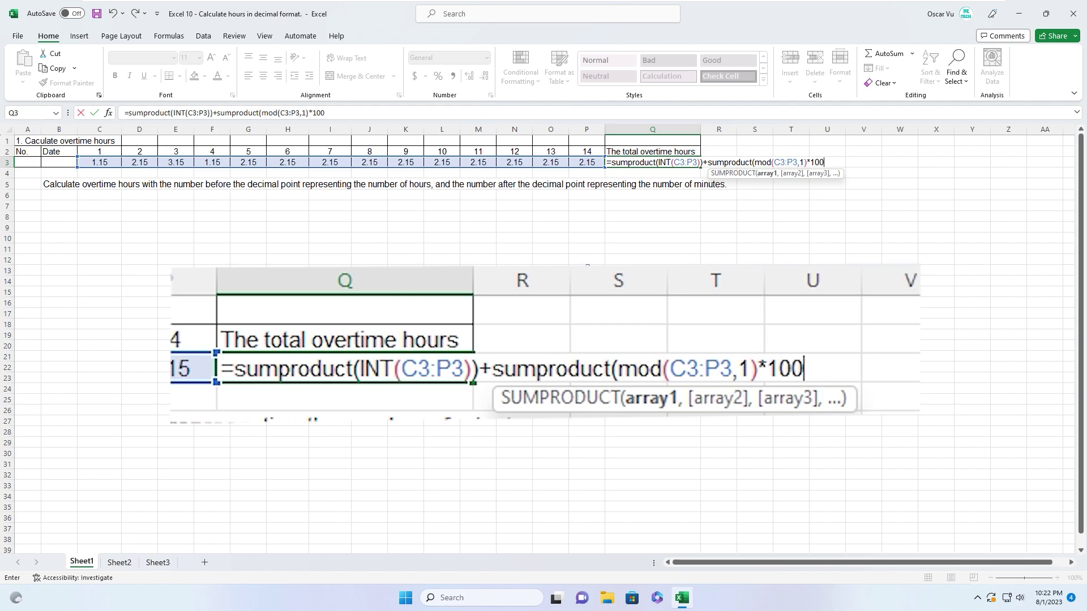
type(",")
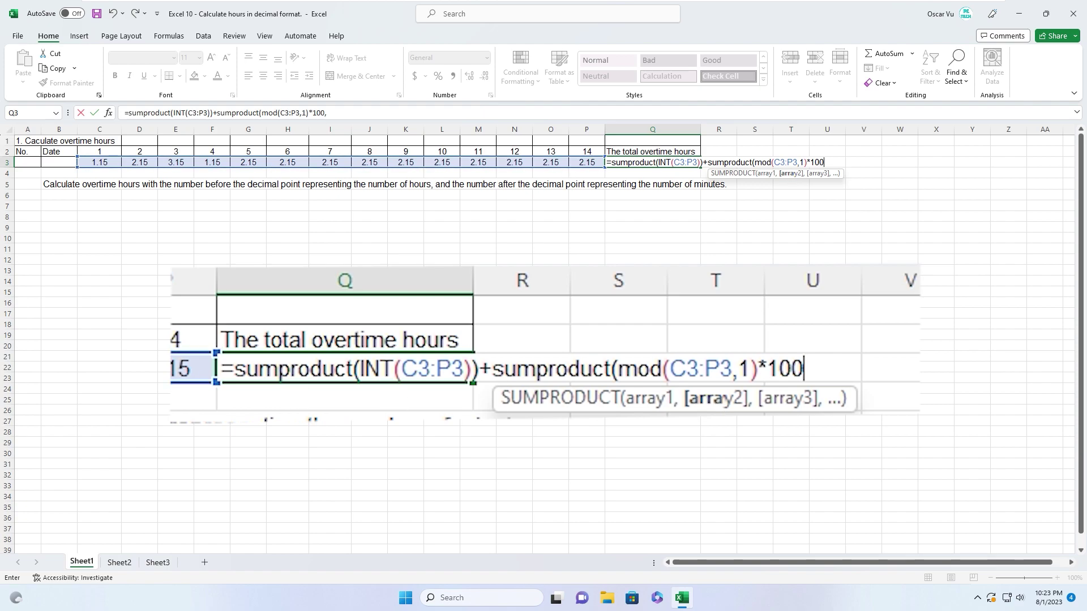
key("BackSpace")
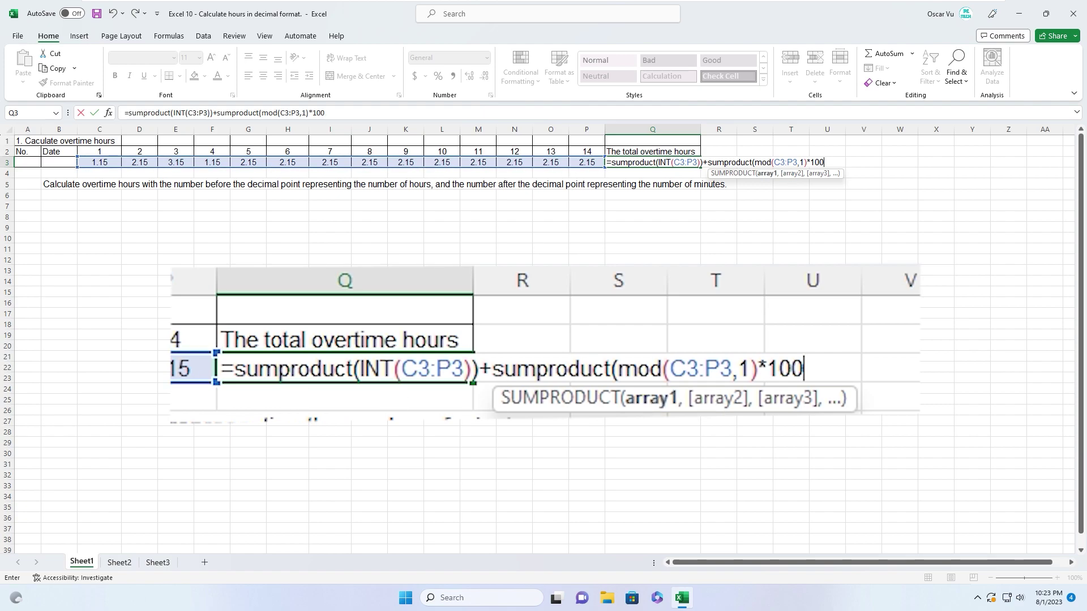
type("/60")
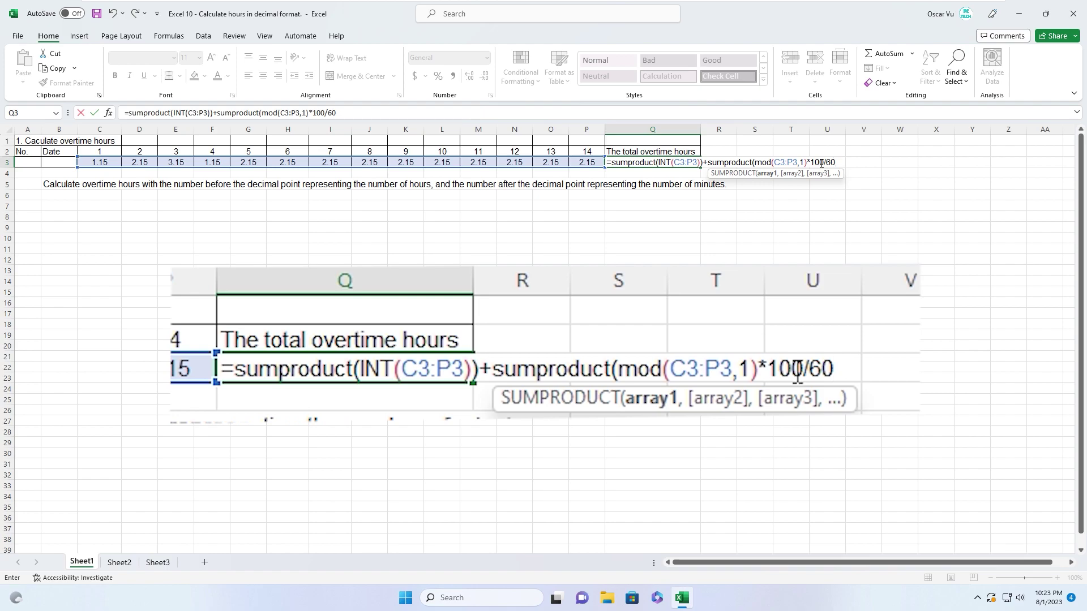
type(")")
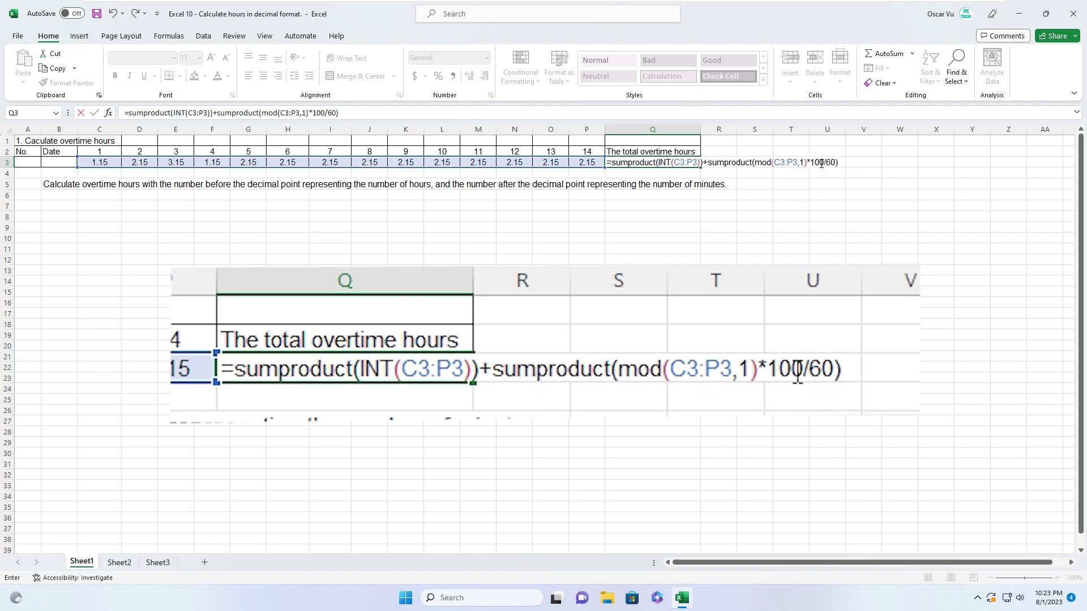
key("Return")
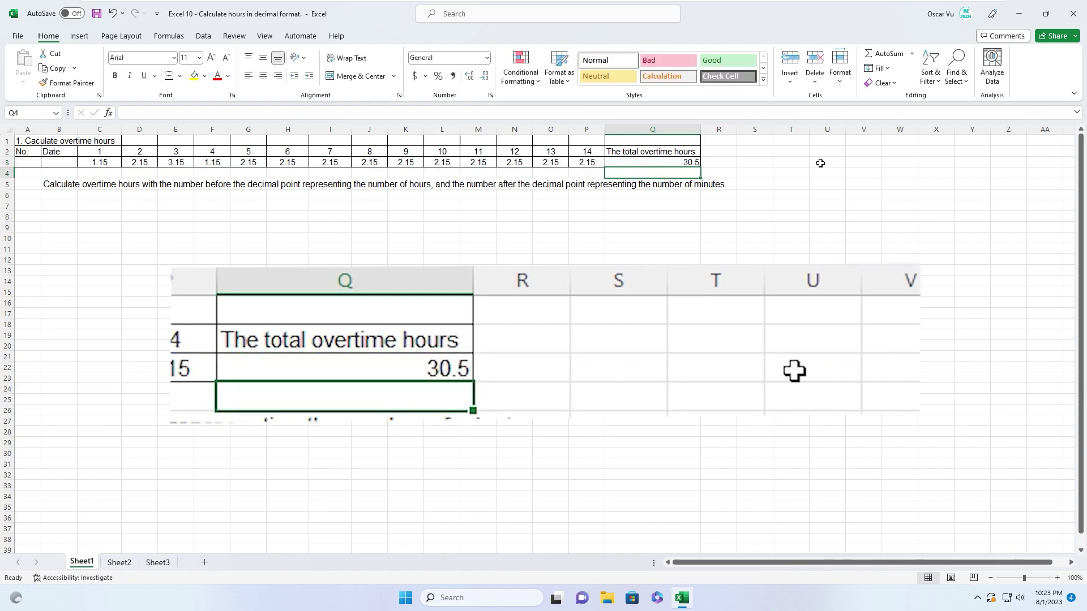
left_click(634, 162)
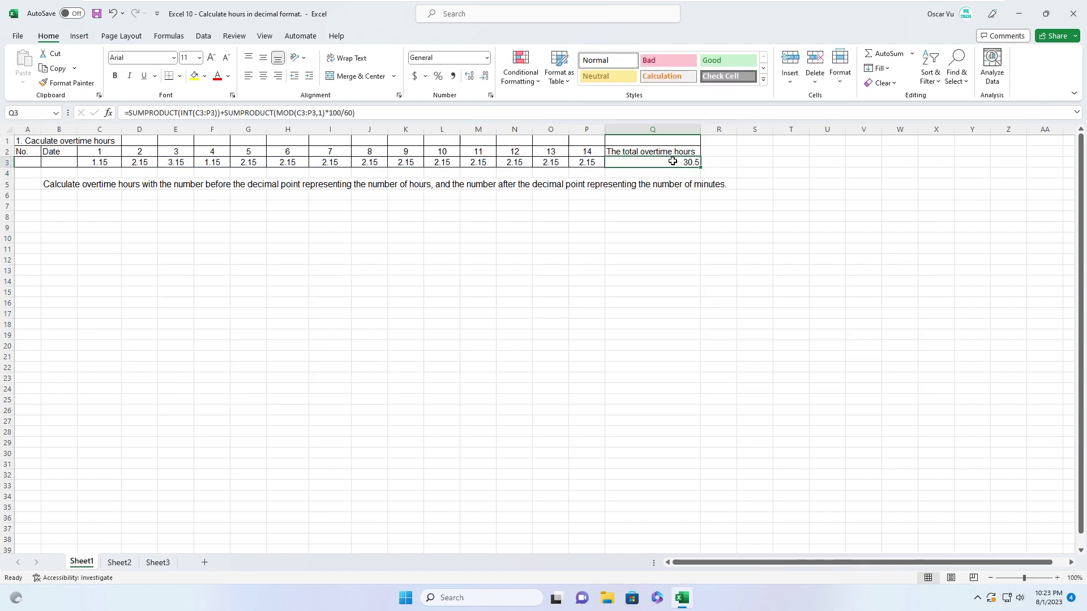
Enter the heading "Second way" in cell R2 and fit column R's width to it.
left_click(724, 162)
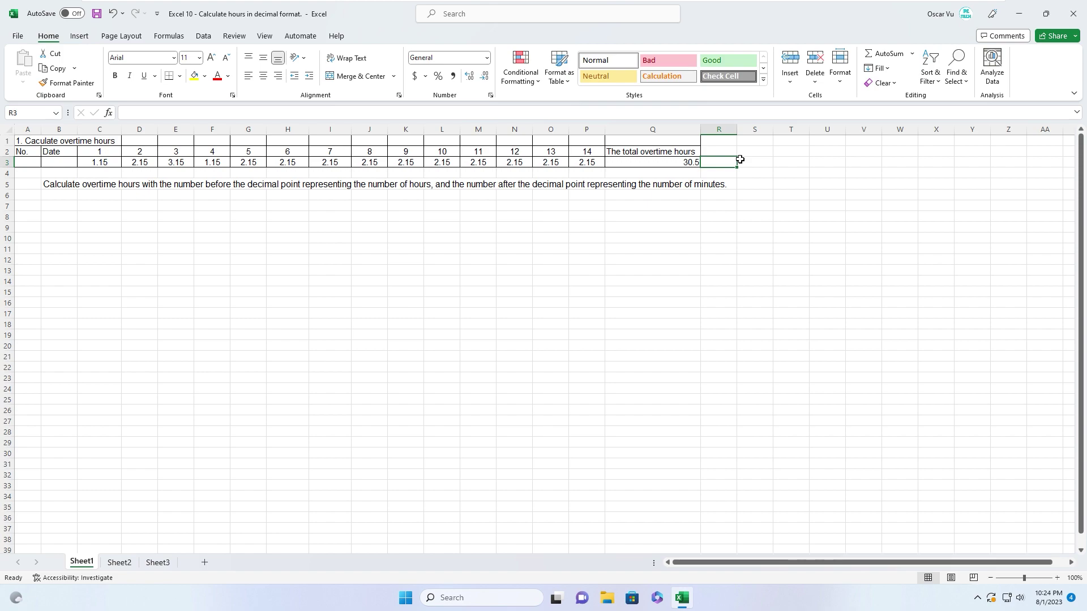
left_click(718, 149)
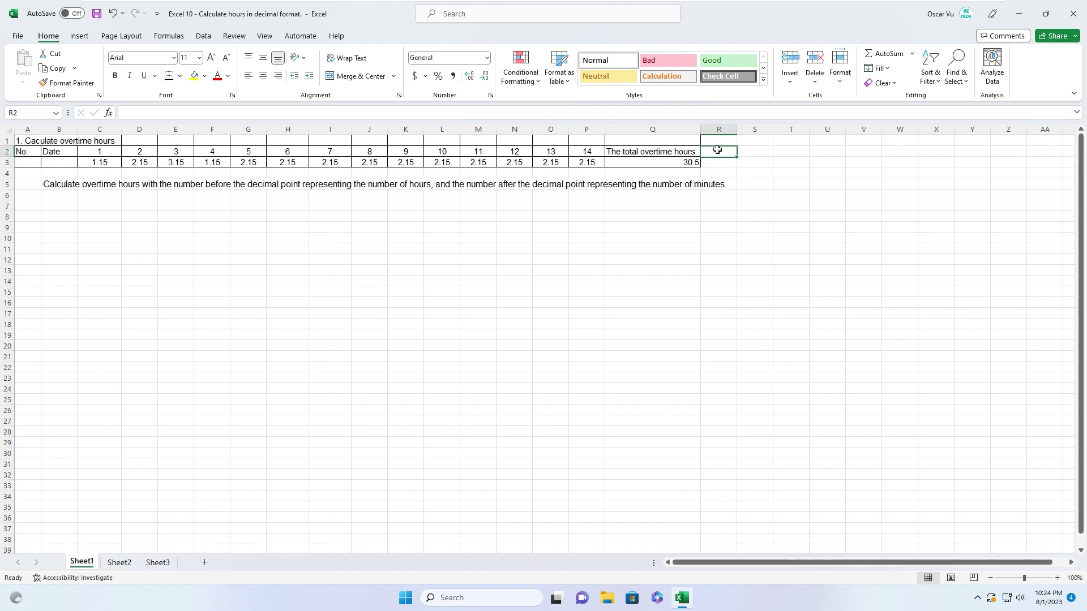
type("Second way")
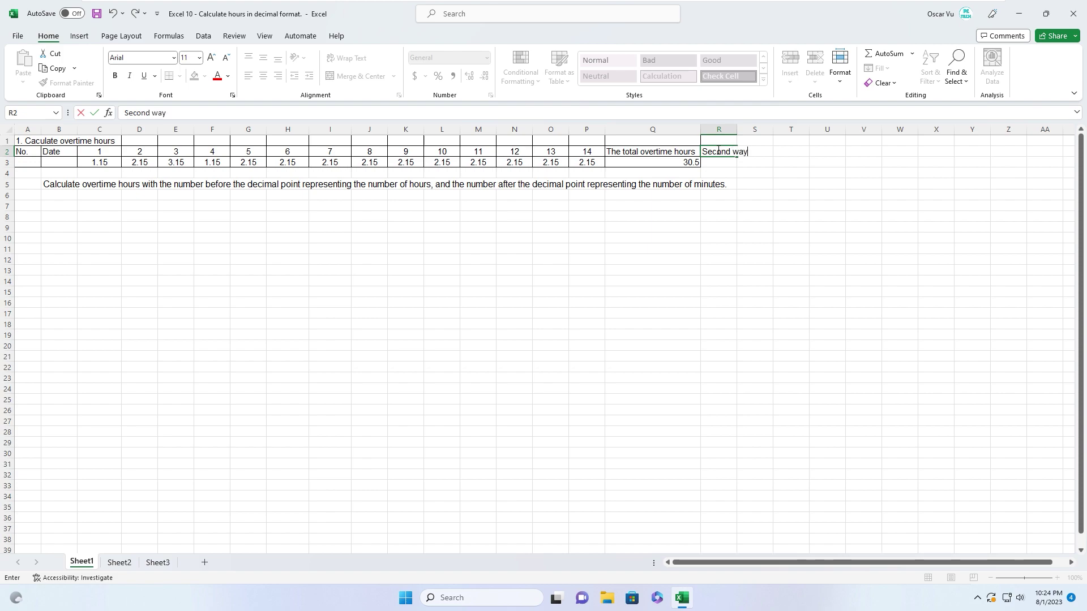
key("Return")
double_click(736, 129)
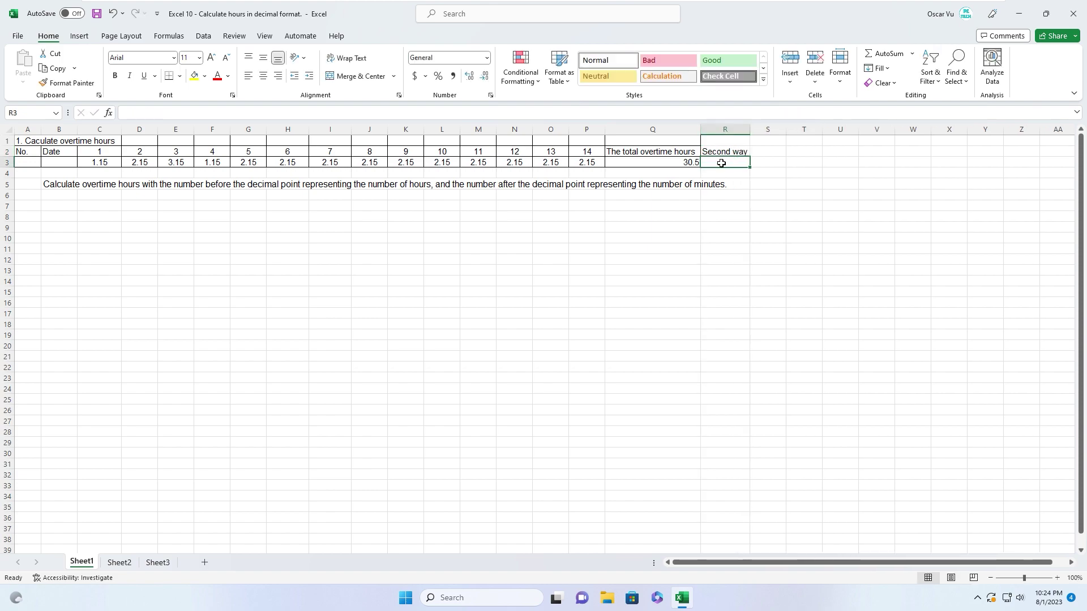
Begin the second-method formula in R3 with =SUMPRODUCT(--SUBSTITUTE(.
type("=")
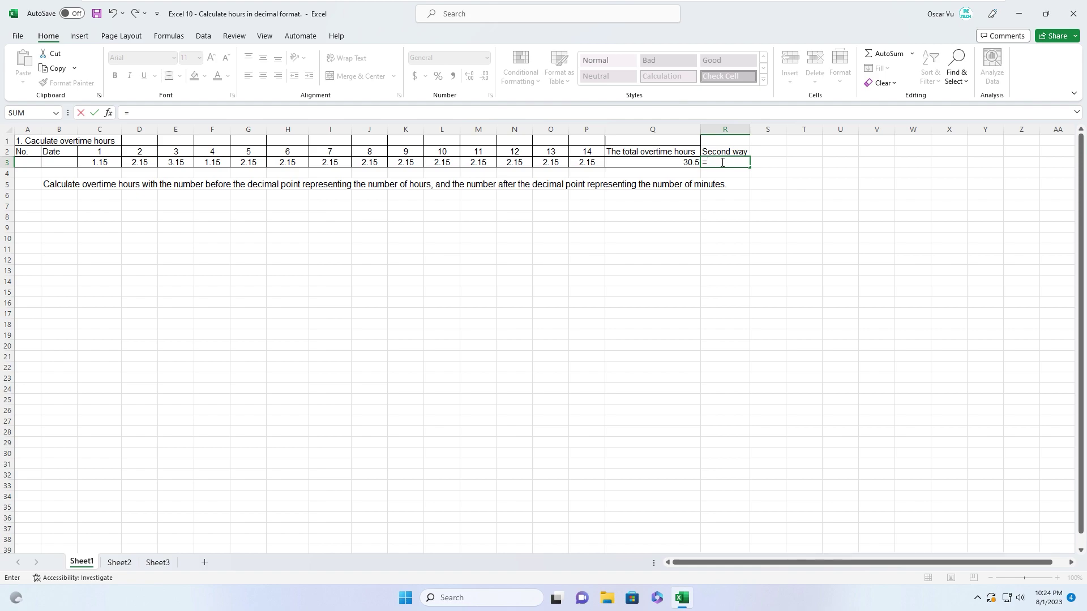
type("sumpro")
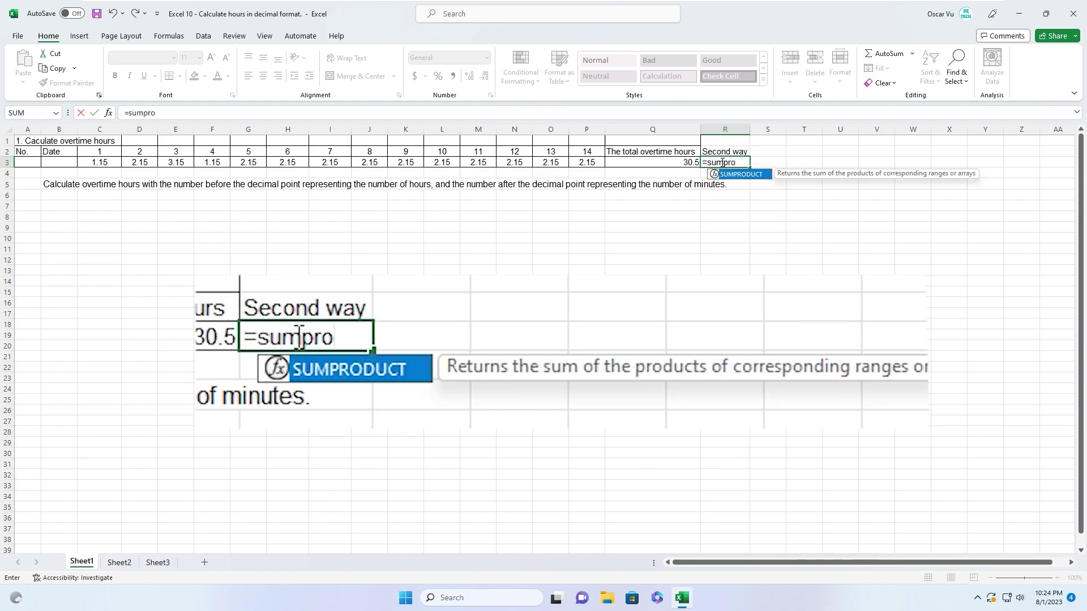
type("duct(")
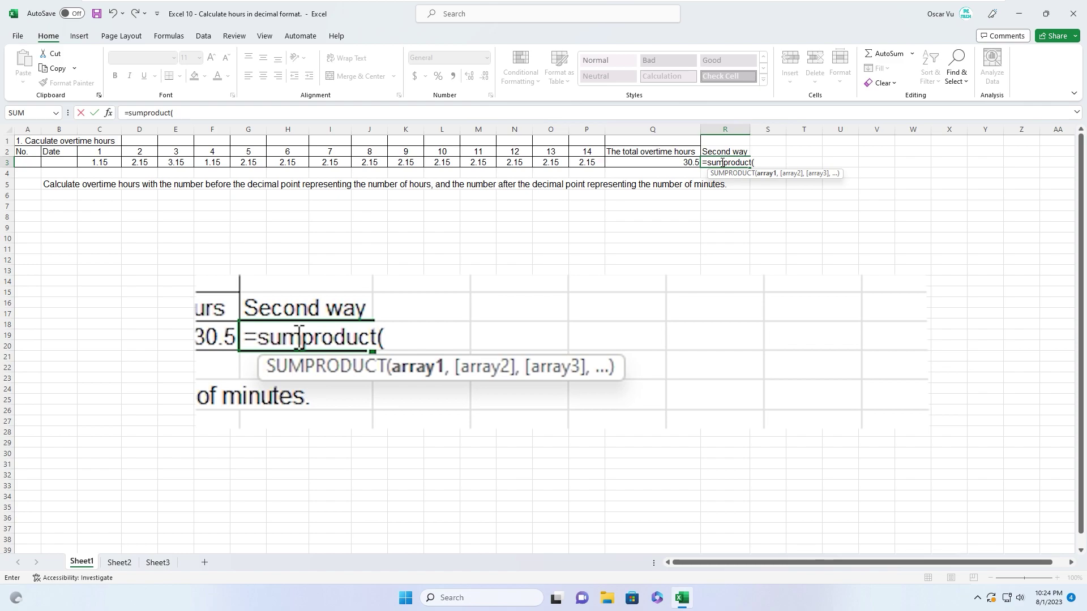
type("--subtit")
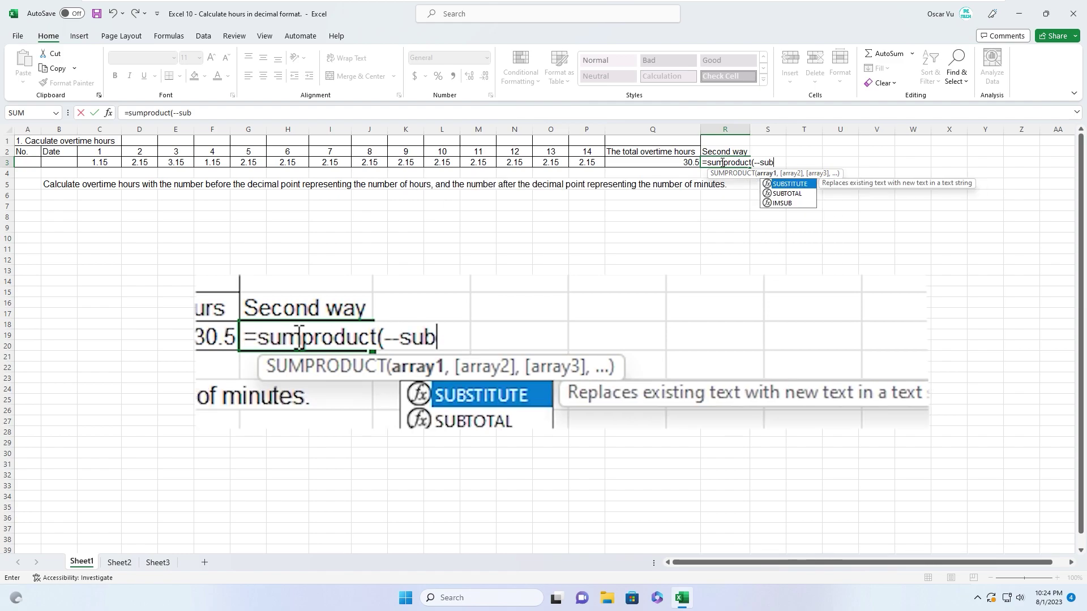
key("BackSpace")
key("BackSpace")
key("BackSpace")
key("BackSpace")
key("BackSpace")
type("ubstitute")
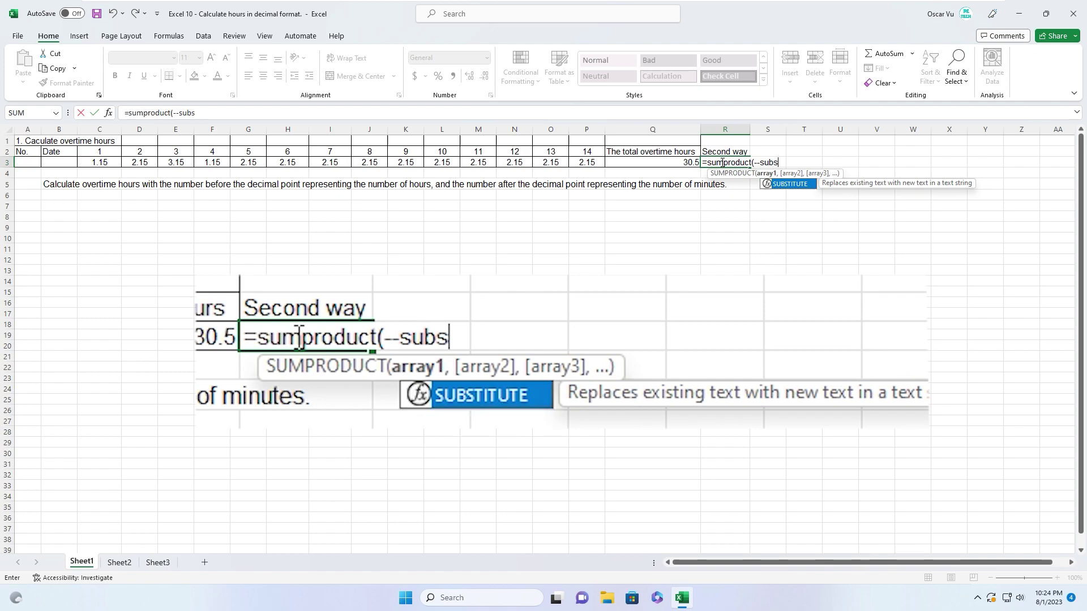
type("(")
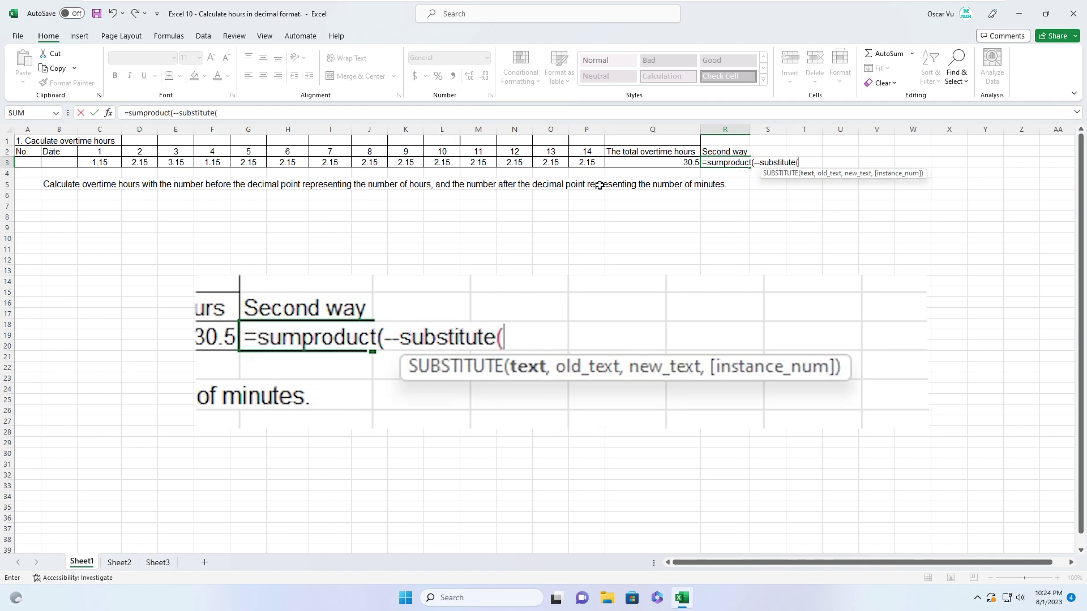
Complete the R3 formula so SUBSTITUTE replaces "." with ":" across C3:P3, closing both functions.
left_click_drag(85, 162, 589, 163)
type(",")
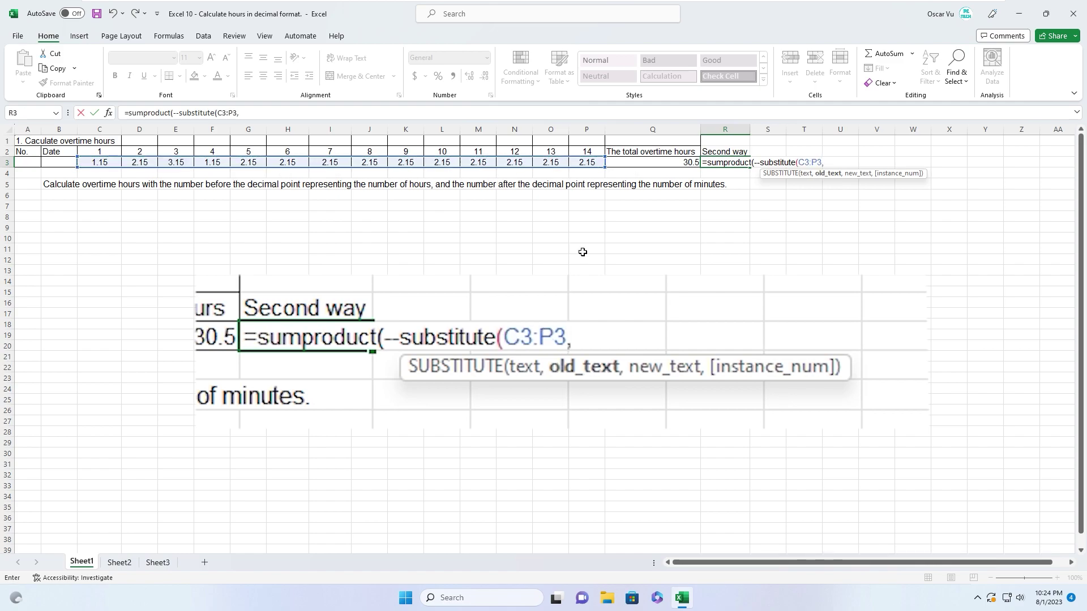
type("\".\",")
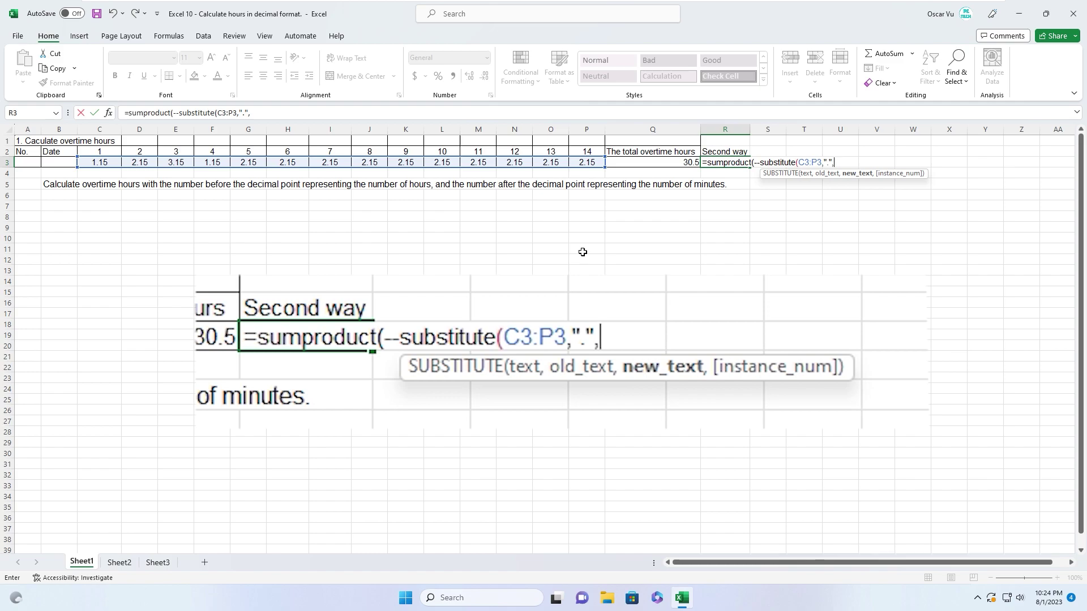
type("\":\"))")
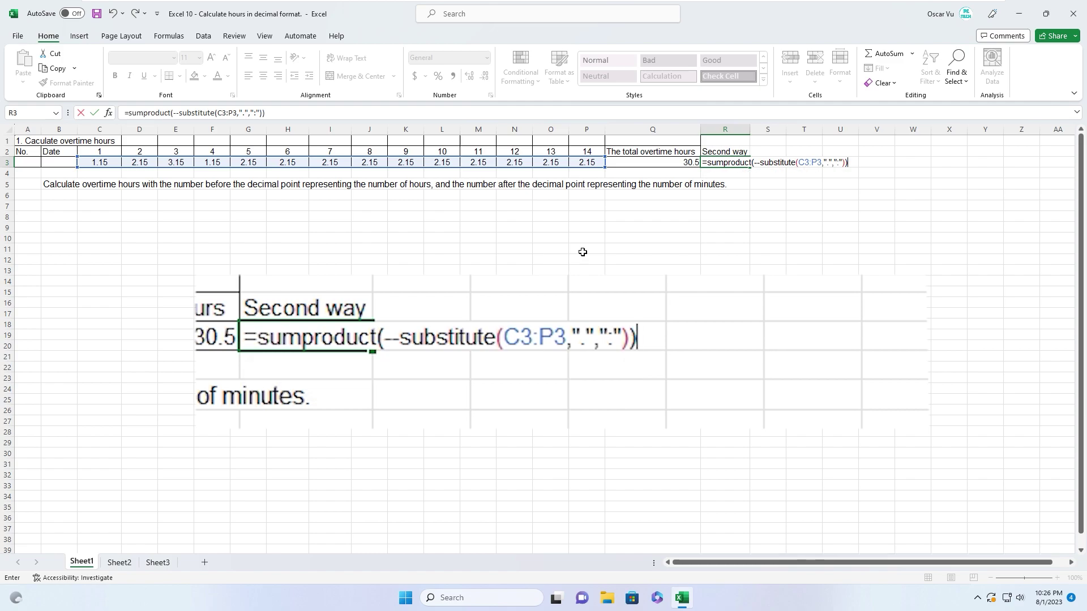
key("Return")
Format the R3 result with the custom number format [h]:mm, based on the existing [h]:mm:ss code.
left_click(712, 162)
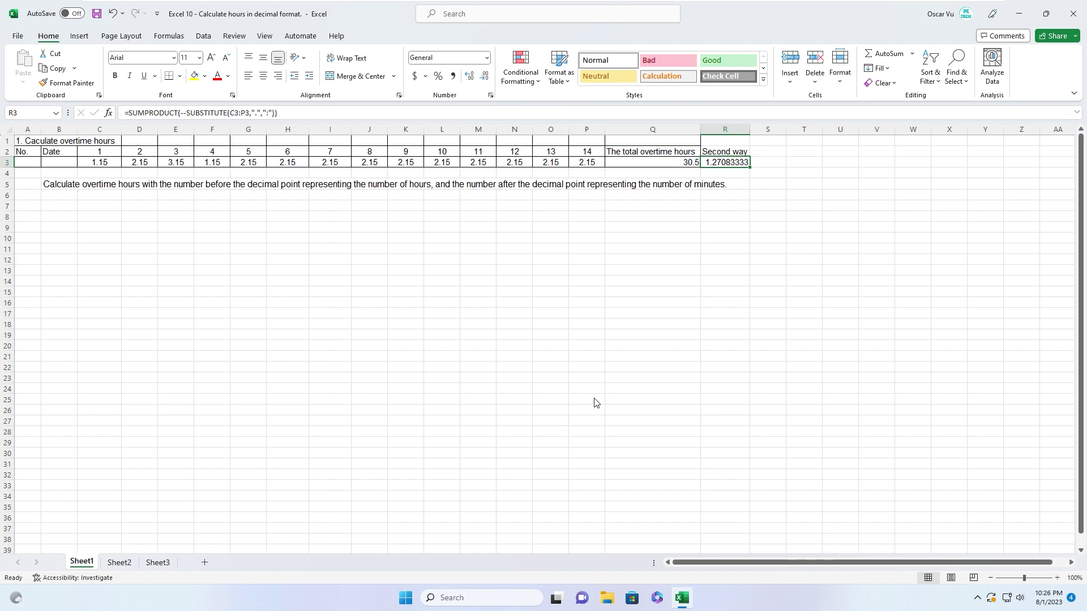
key("ctrl+1")
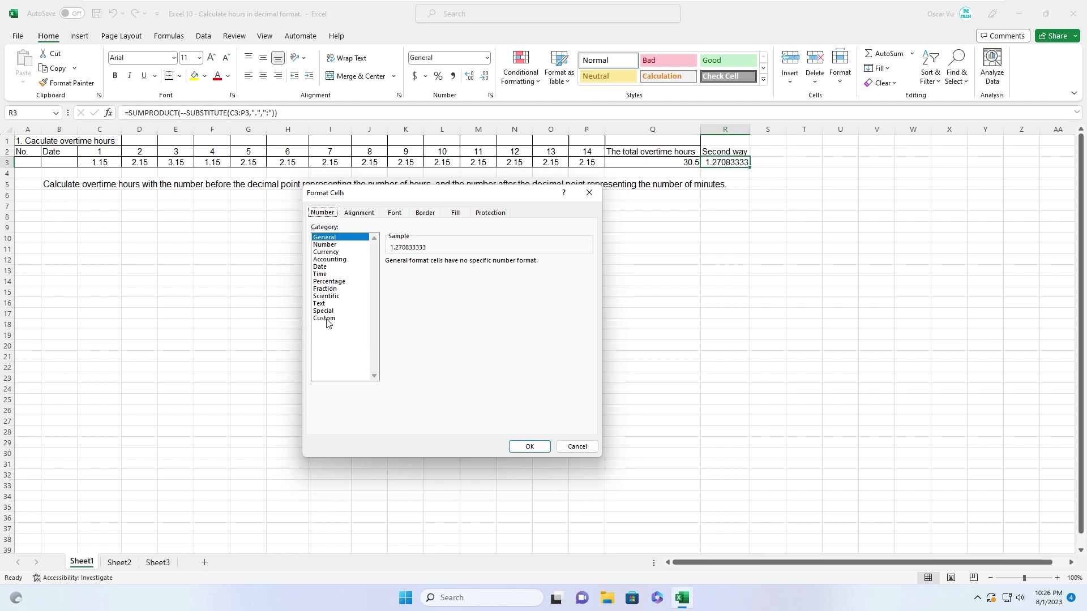
left_click(324, 318)
left_click_drag(589, 297, 588, 348)
left_click(406, 334)
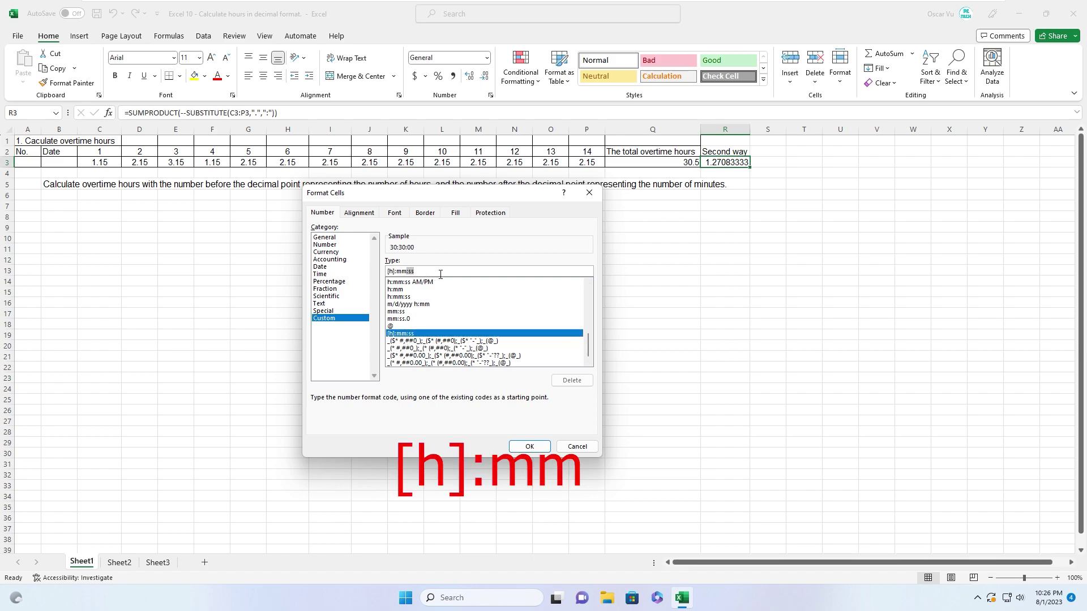
key("BackSpace")
key("BackSpace")
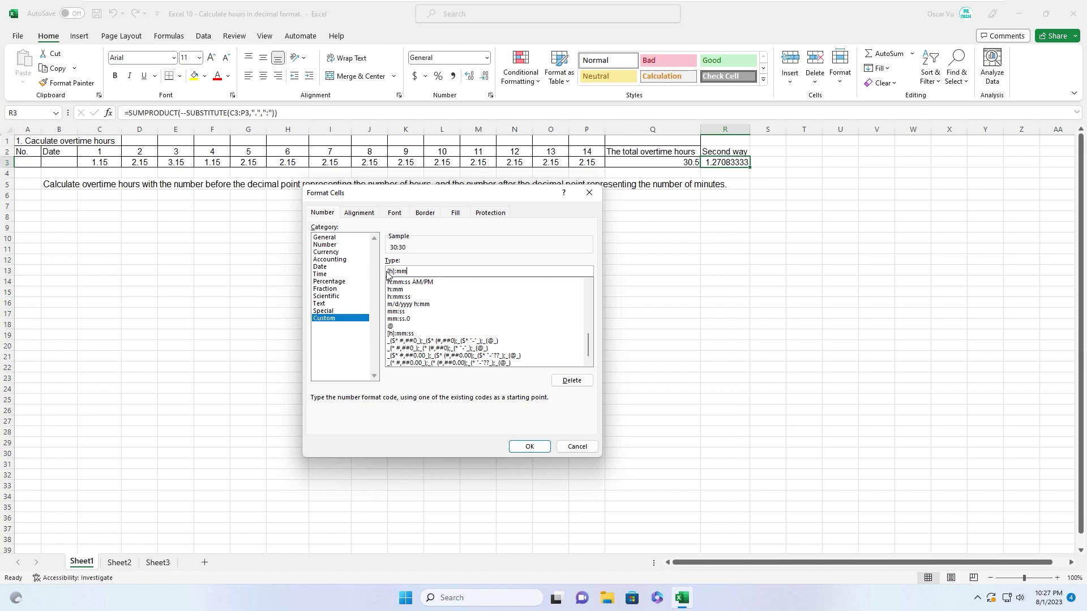
left_click(520, 448)
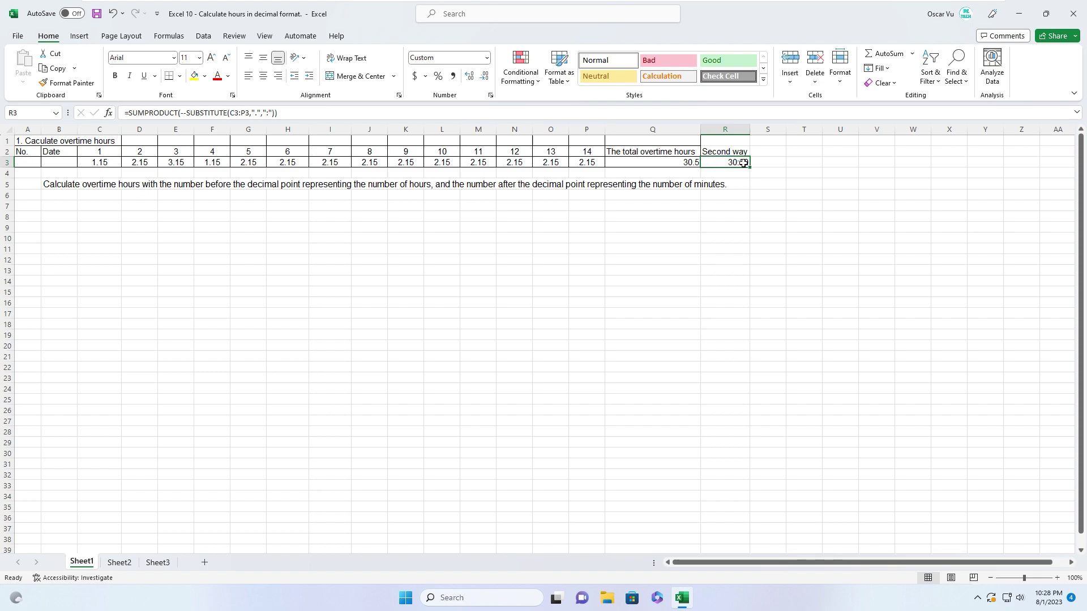
left_click(658, 163)
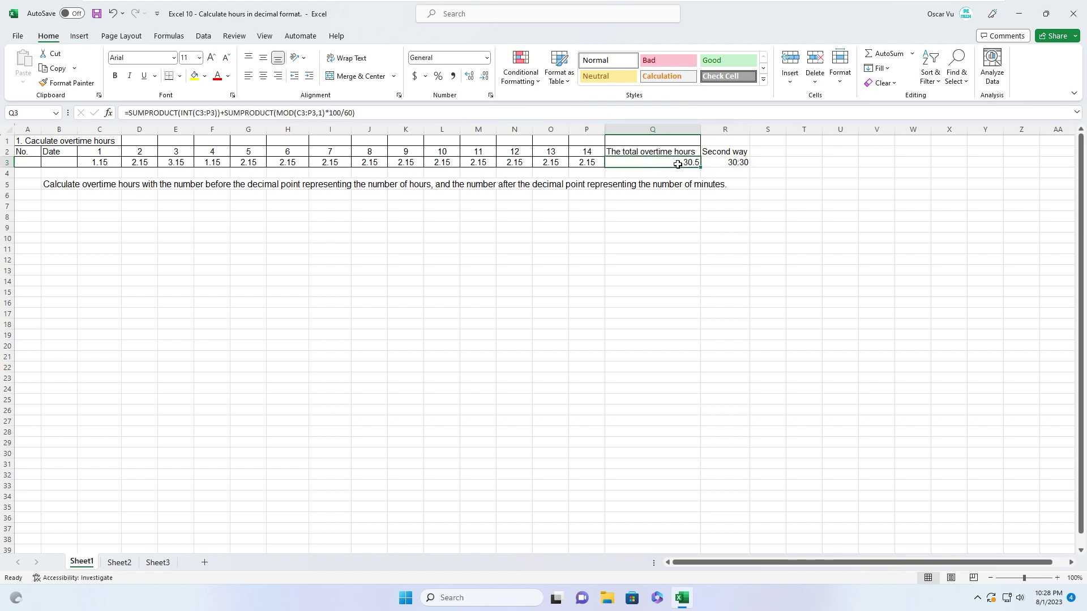
left_click(783, 164)
key("Down")
key("Down")
key("Down")
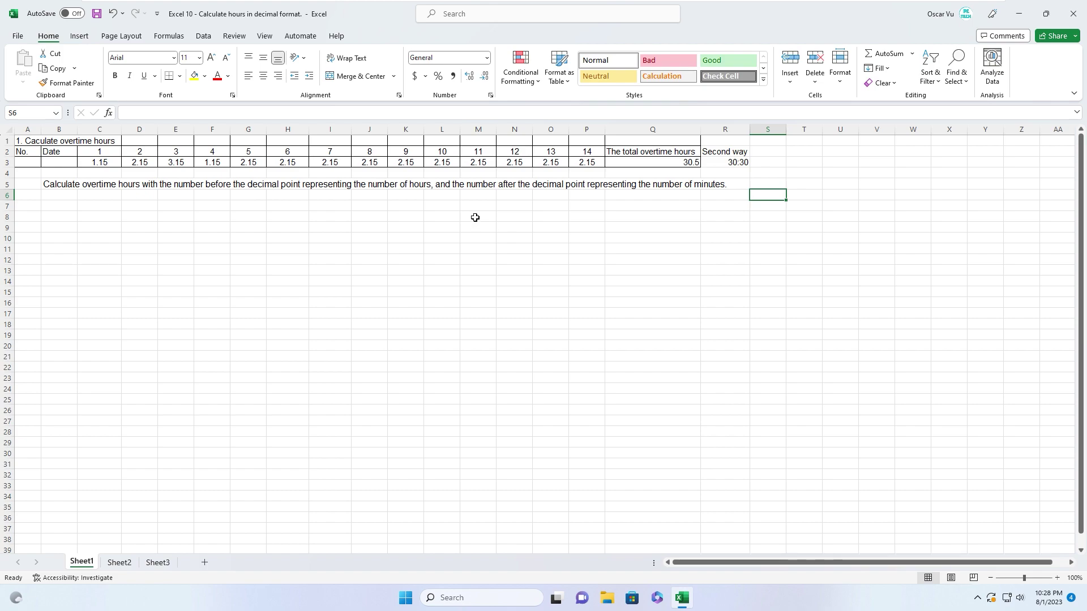
left_click(221, 219)
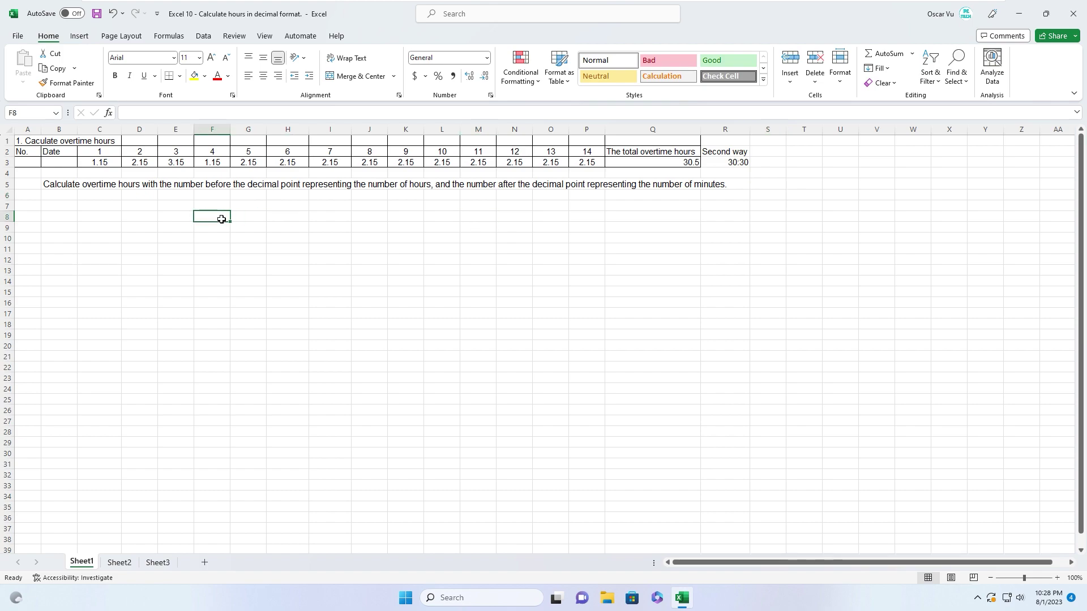